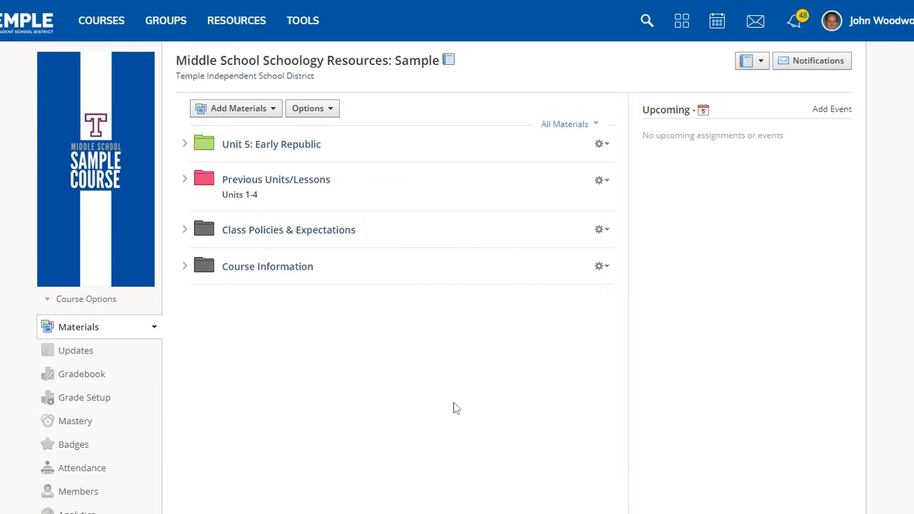
pyautogui.click(284, 164)
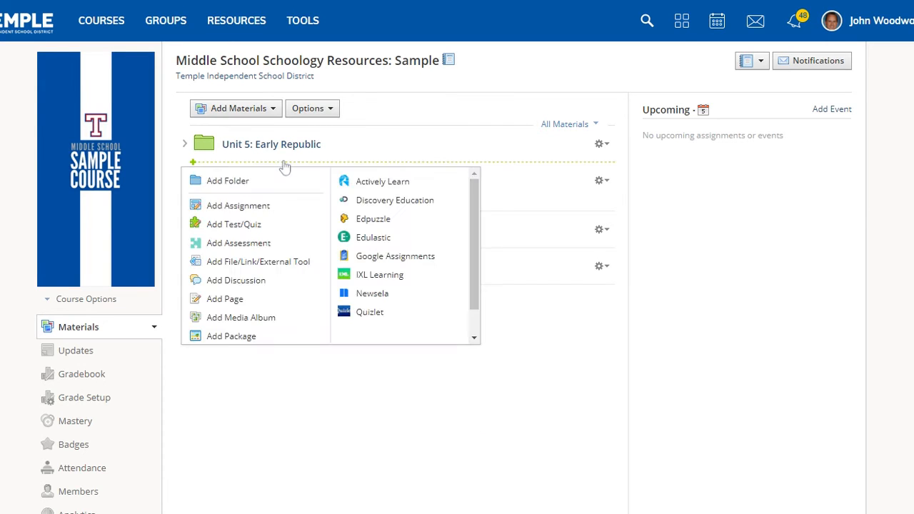
pyautogui.click(472, 444)
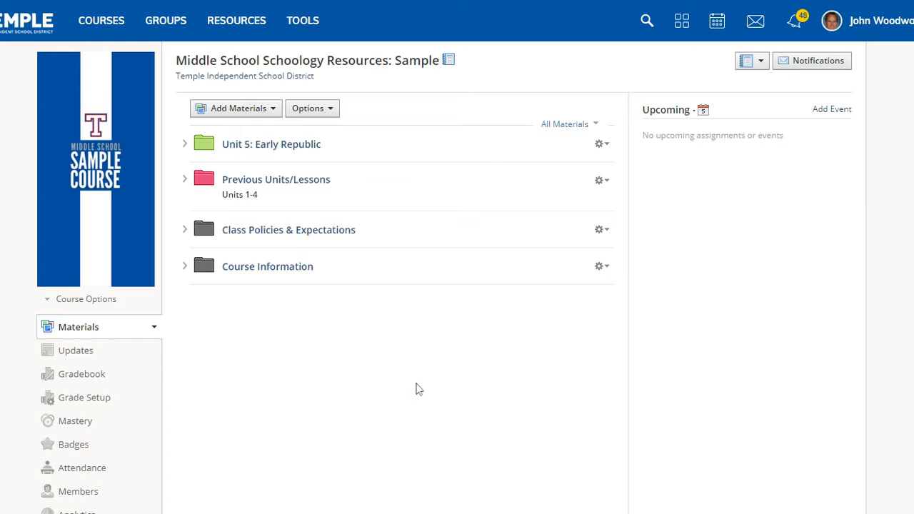
pyautogui.click(184, 145)
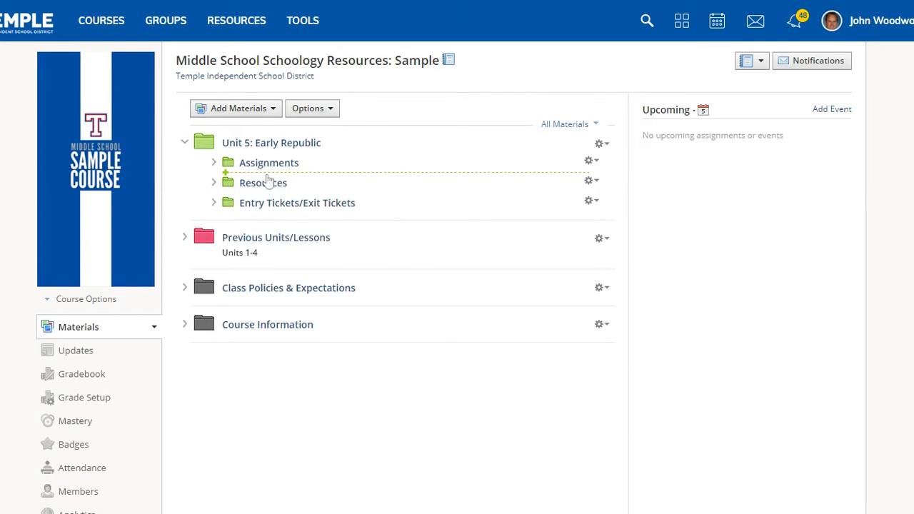
pyautogui.click(349, 402)
pyautogui.click(185, 145)
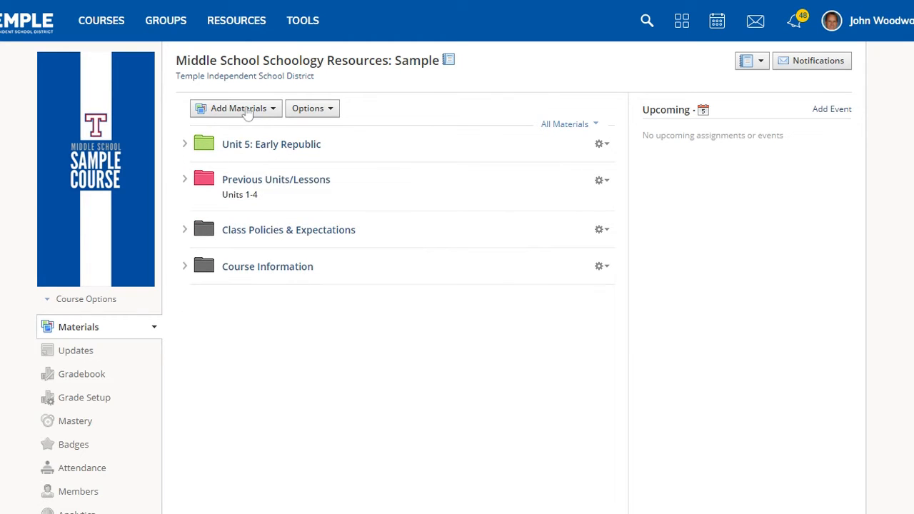
# Start a new assessment in the course named Practice, with a due date of 11/12/21
pyautogui.click(271, 111)
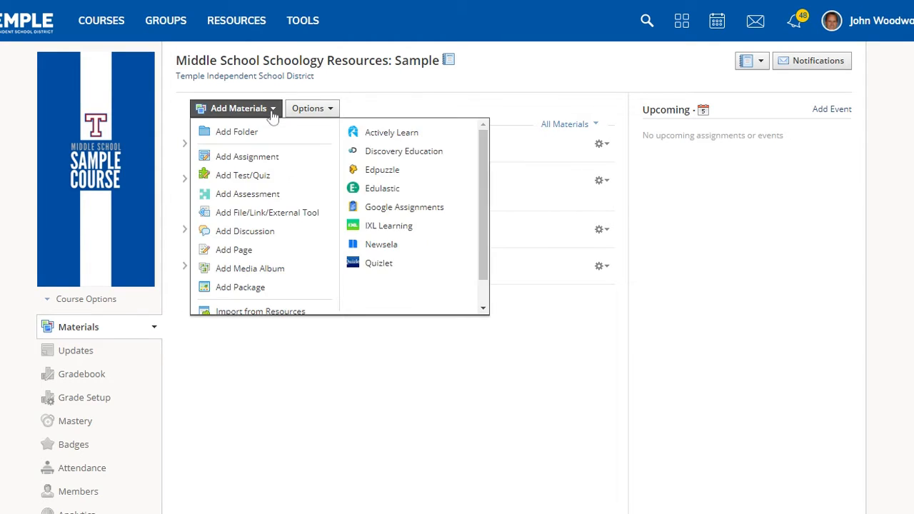
pyautogui.click(262, 193)
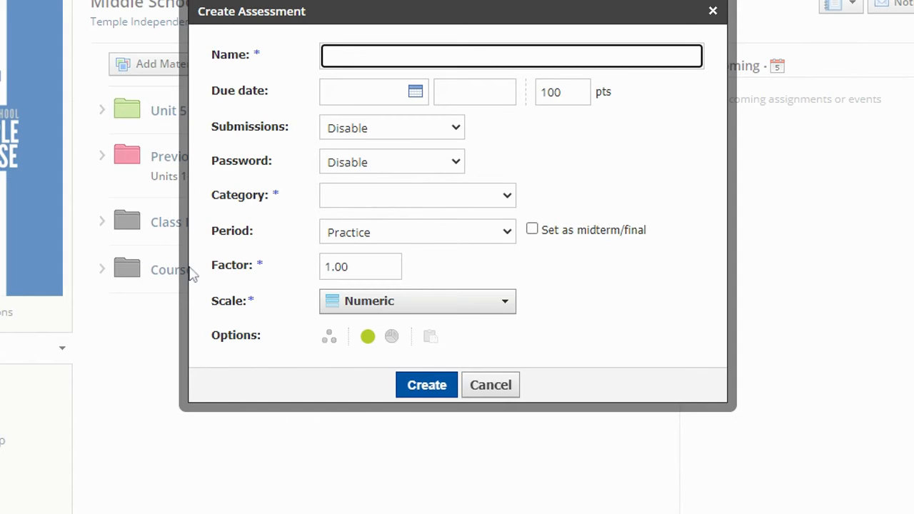
pyautogui.write('ractice')
pyautogui.press('Tab')
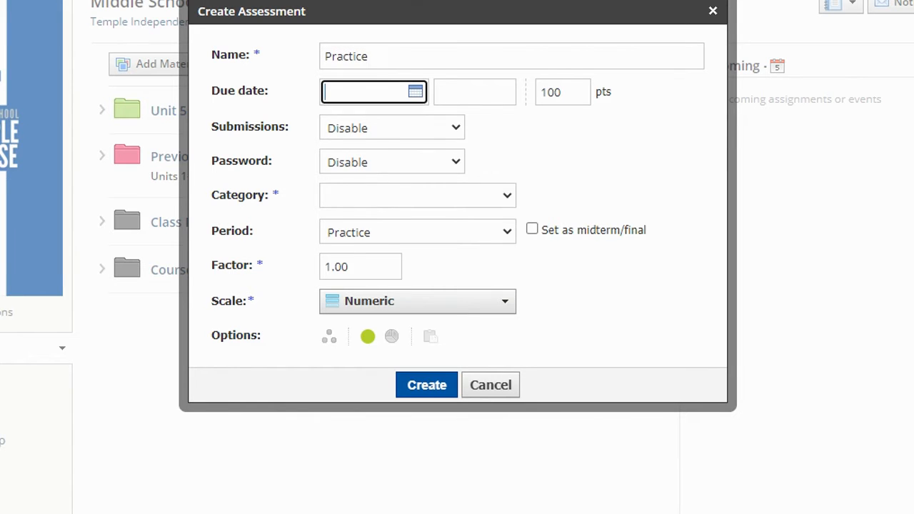
pyautogui.doubleClick(688, 190)
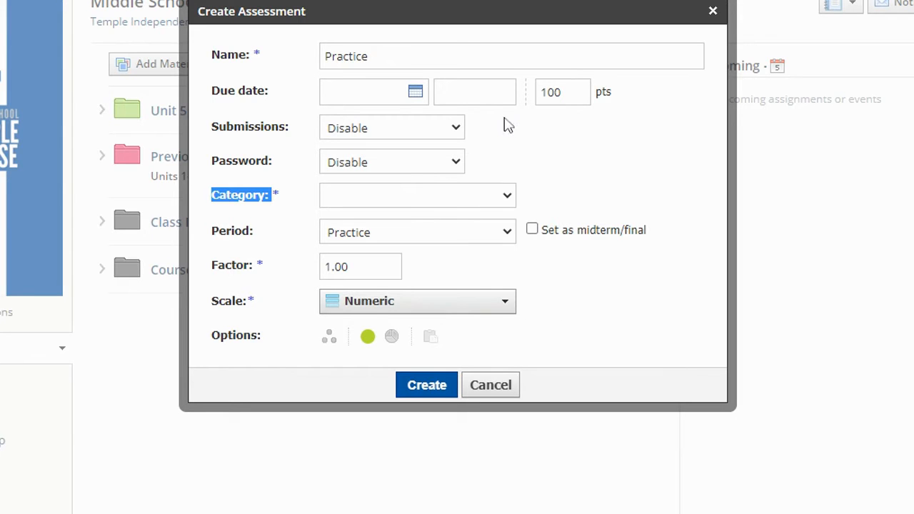
pyautogui.click(400, 100)
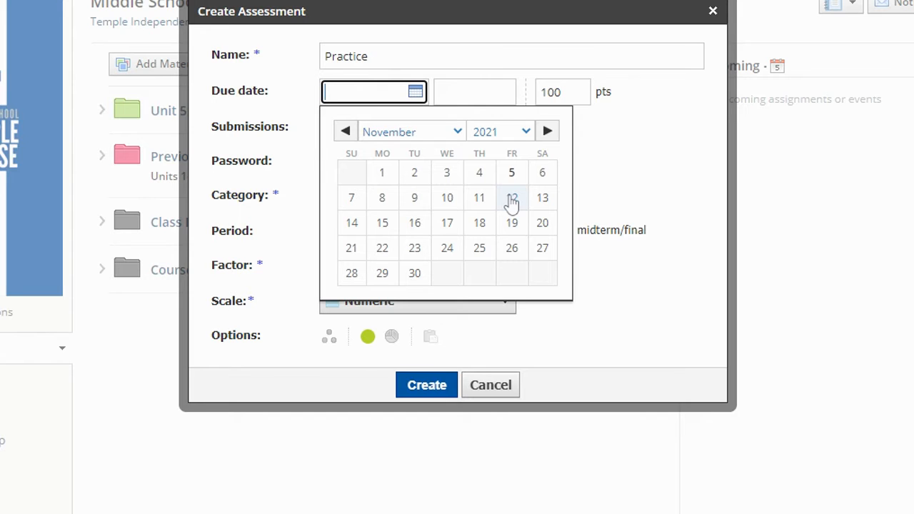
pyautogui.click(512, 199)
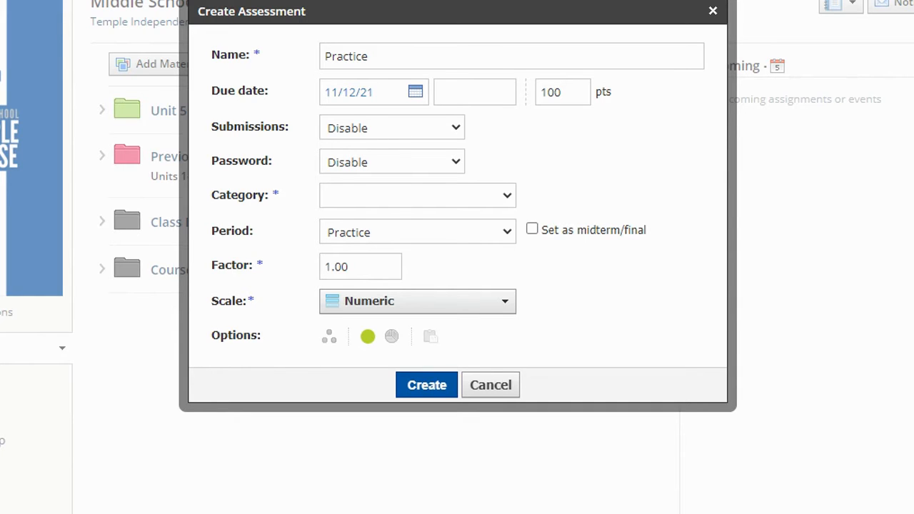
# Enable the assessment's submissions from 11/10/21 until 11/12/21 and assign the category named after the teacher
pyautogui.click(377, 169)
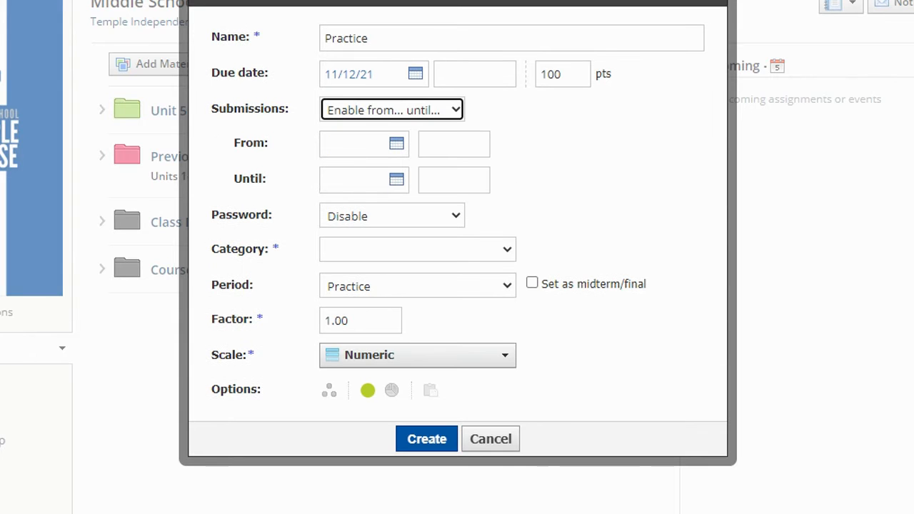
pyautogui.click(386, 148)
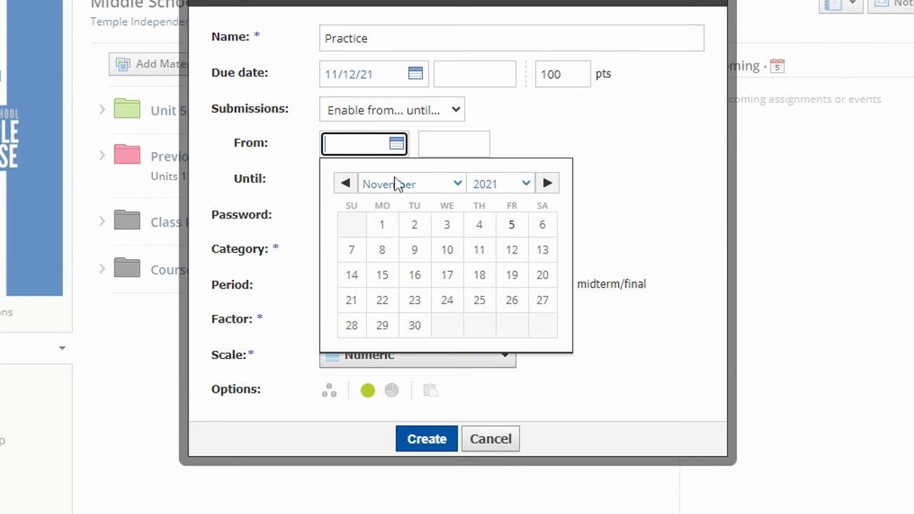
pyautogui.click(447, 252)
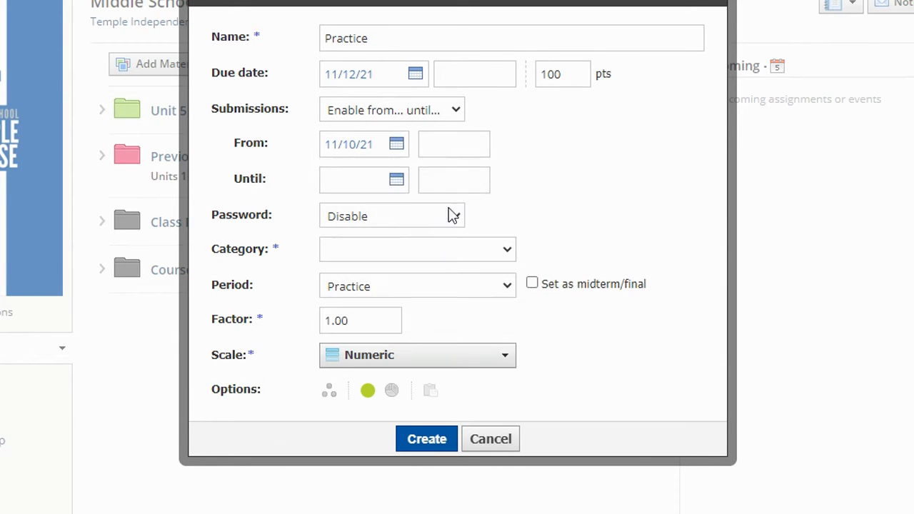
pyautogui.click(402, 181)
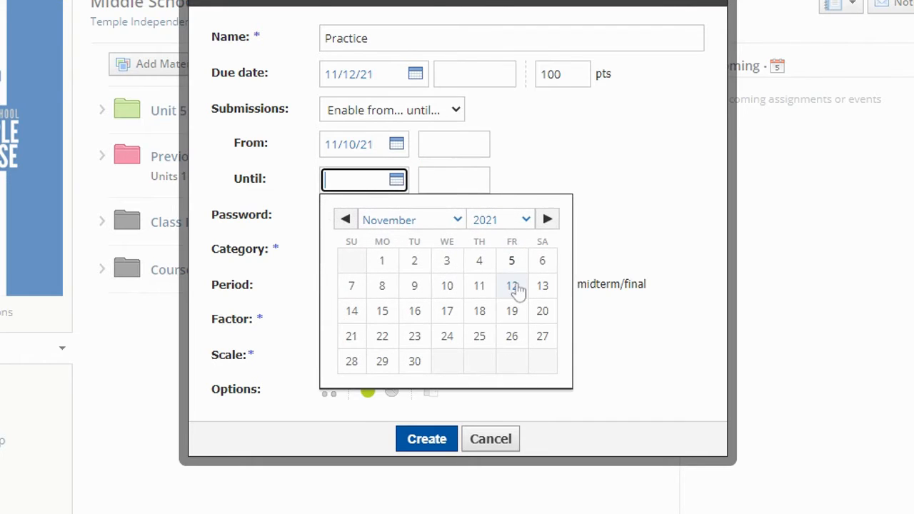
pyautogui.click(513, 287)
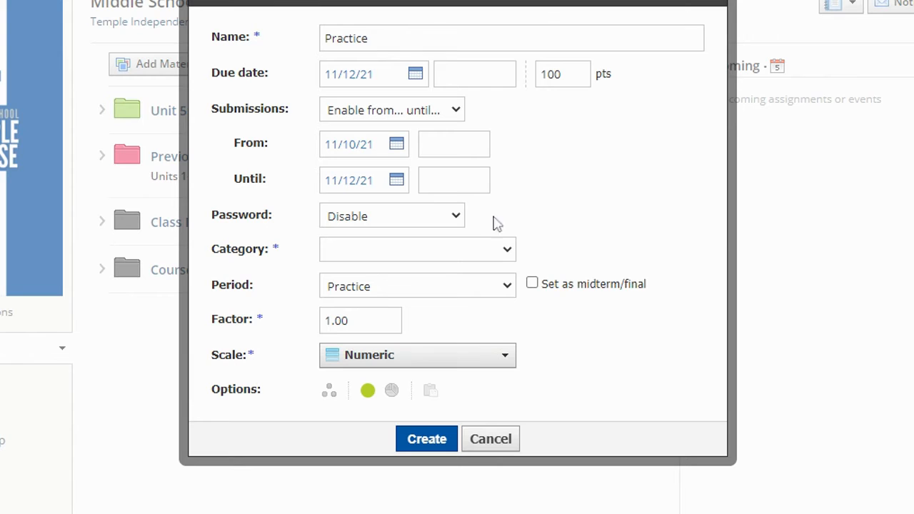
pyautogui.click(467, 249)
pyautogui.click(386, 338)
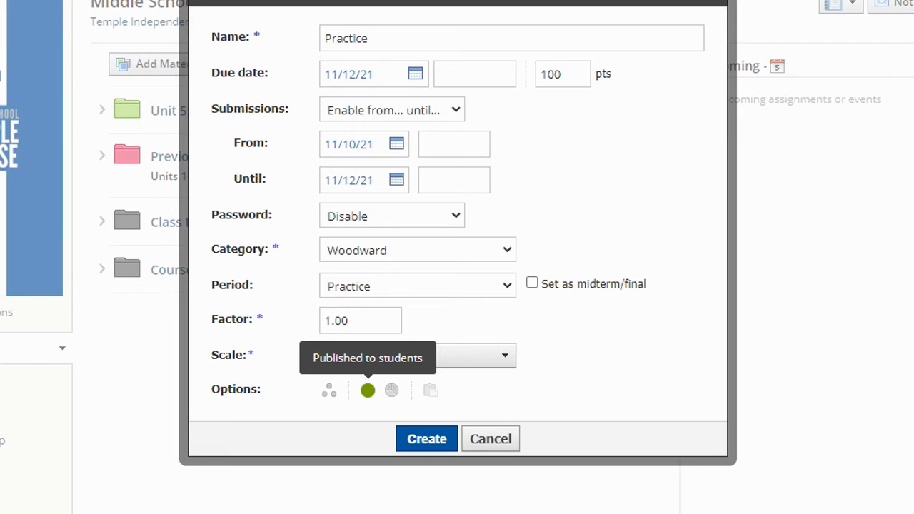
# Create the assessment as unpublished to students, with grade statistics enabled
pyautogui.click(368, 392)
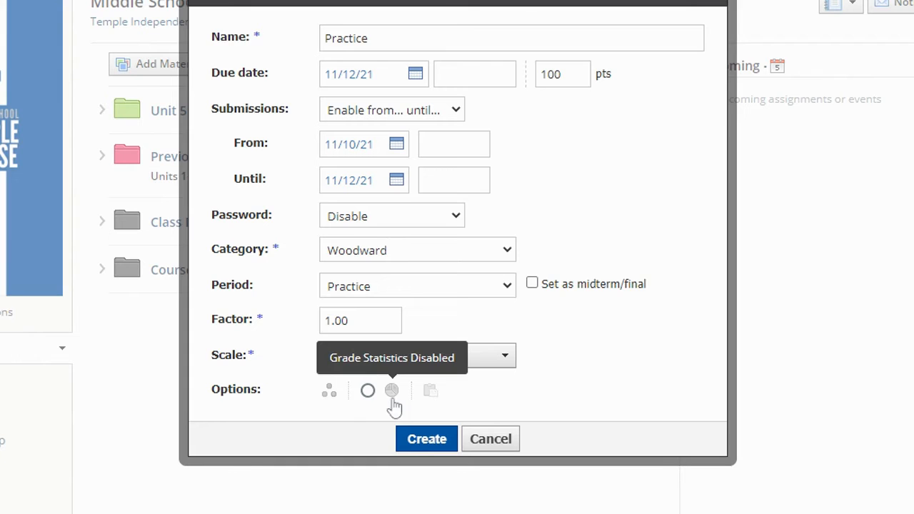
pyautogui.click(392, 393)
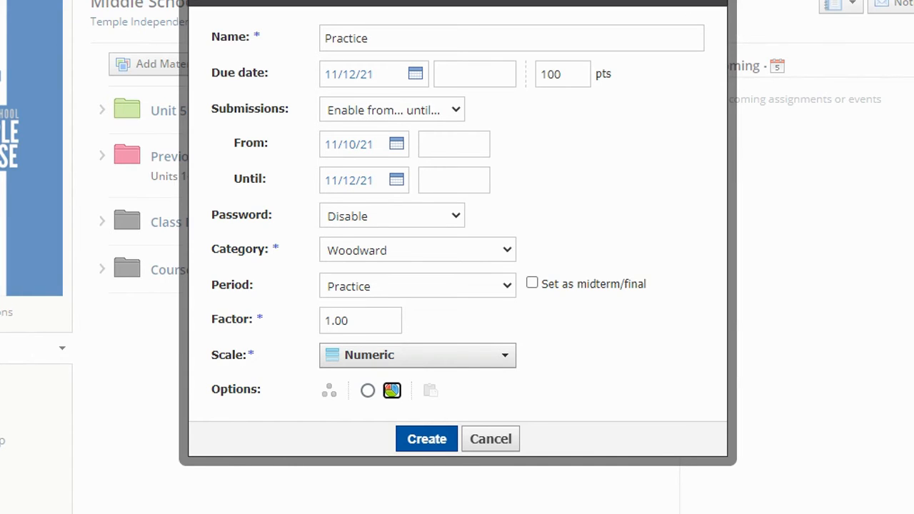
pyautogui.click(430, 441)
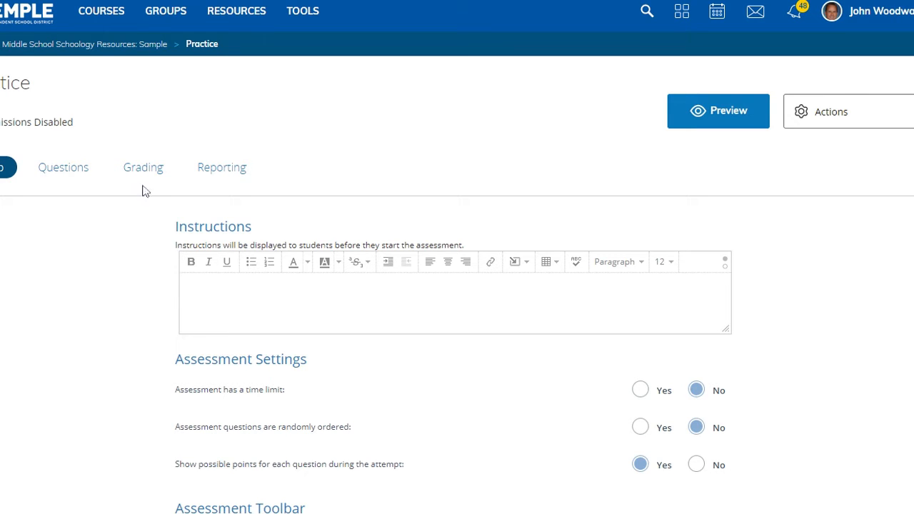
# Return to the course materials and review the Practice assessment's available actions and edit settings, closing them without saving
pyautogui.click(111, 44)
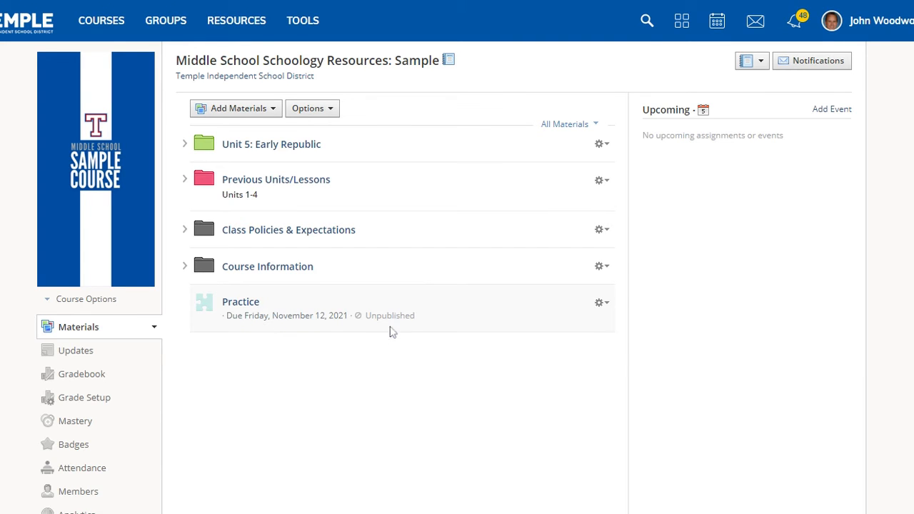
pyautogui.moveTo(391, 325)
pyautogui.click(603, 307)
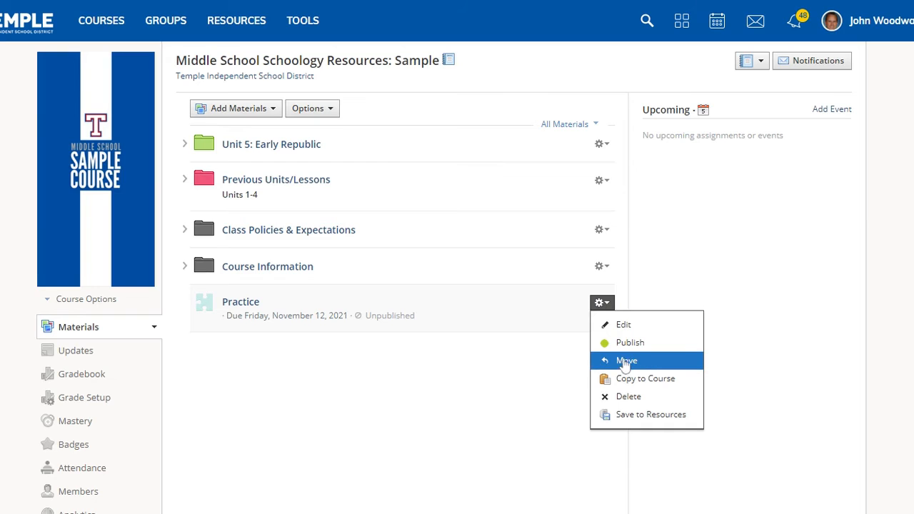
pyautogui.click(572, 372)
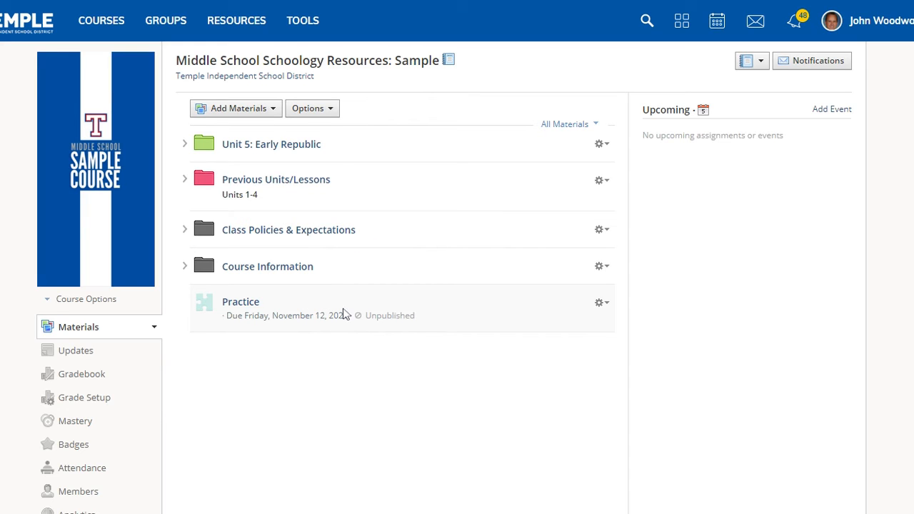
pyautogui.click(601, 303)
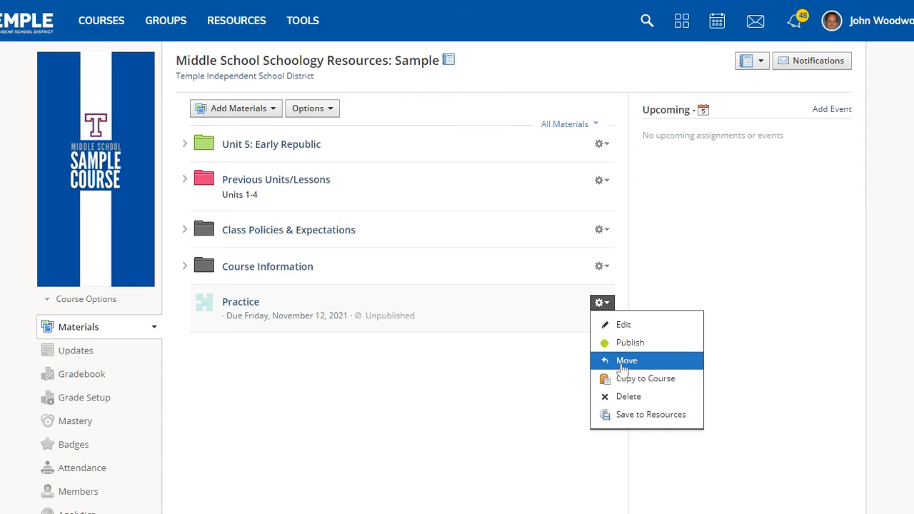
pyautogui.click(568, 376)
pyautogui.click(602, 304)
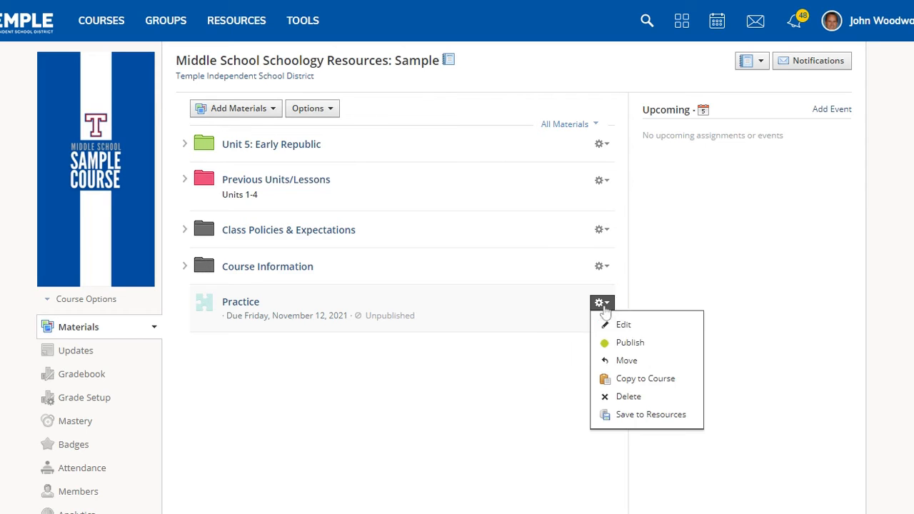
pyautogui.click(618, 329)
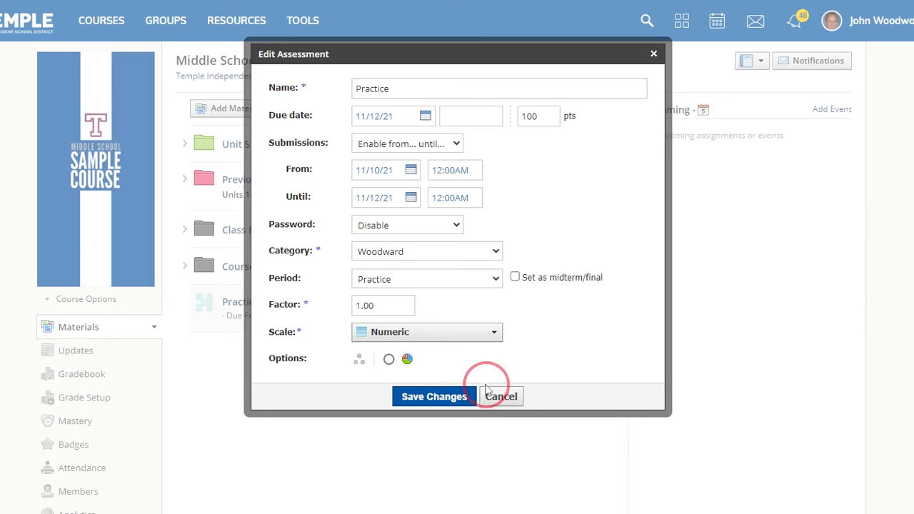
pyautogui.click(500, 397)
# Open the Practice assessment and examine its setup page, from the instructions editor through the assessment, toolbar and student settings
pyautogui.click(228, 301)
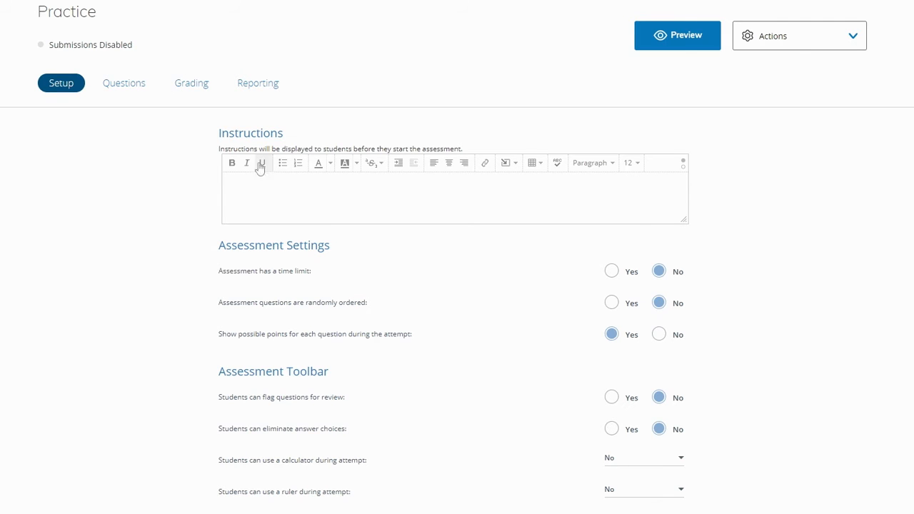
pyautogui.click(516, 168)
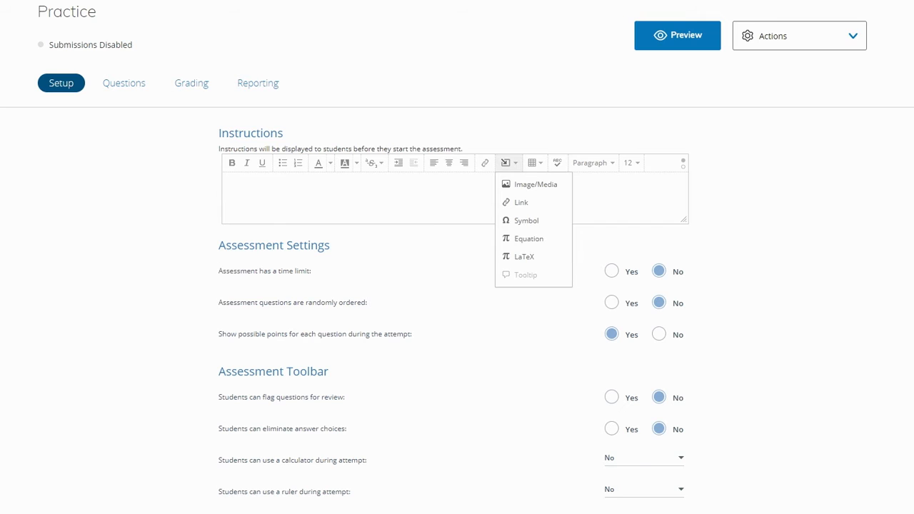
pyautogui.click(227, 181)
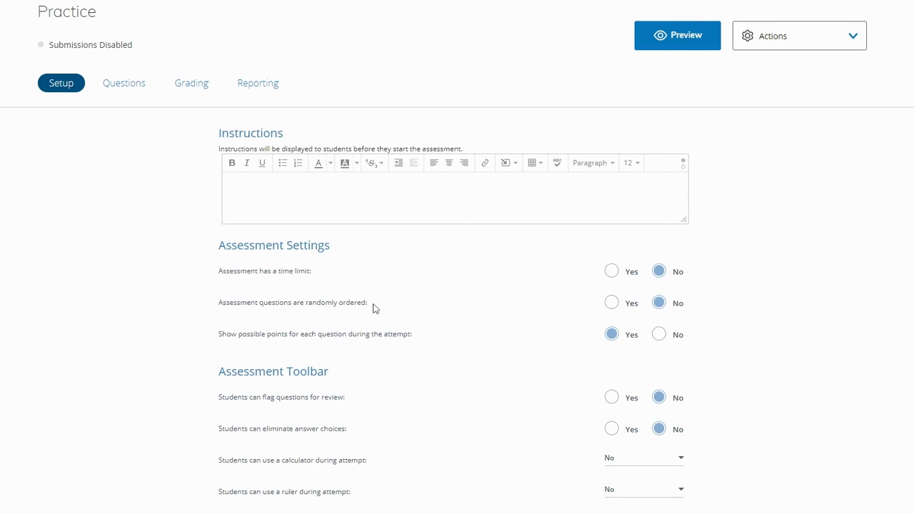
pyautogui.scroll(-1, 373, 306)
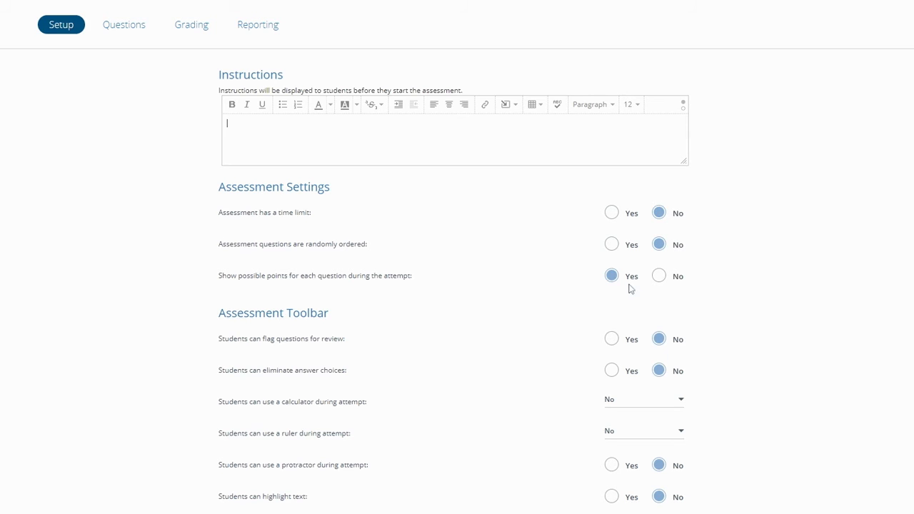
pyautogui.scroll(-1, 631, 286)
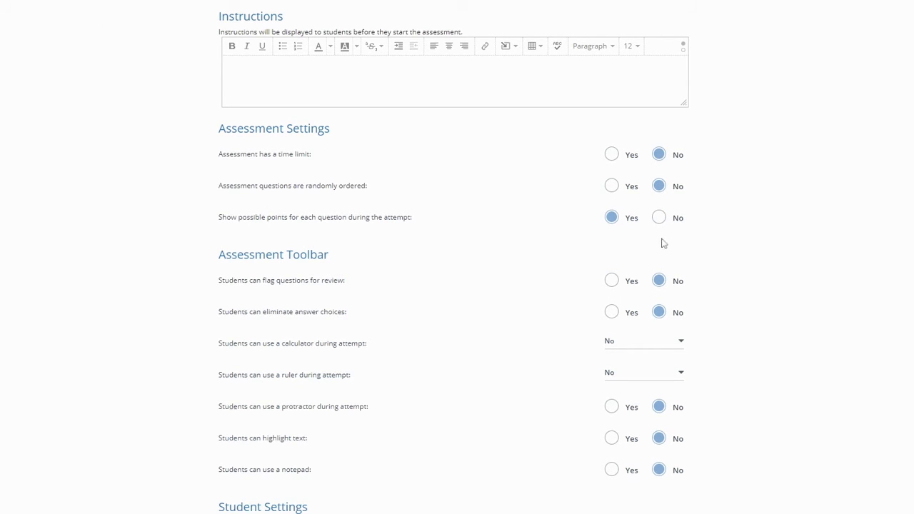
pyautogui.scroll(-1, 626, 262)
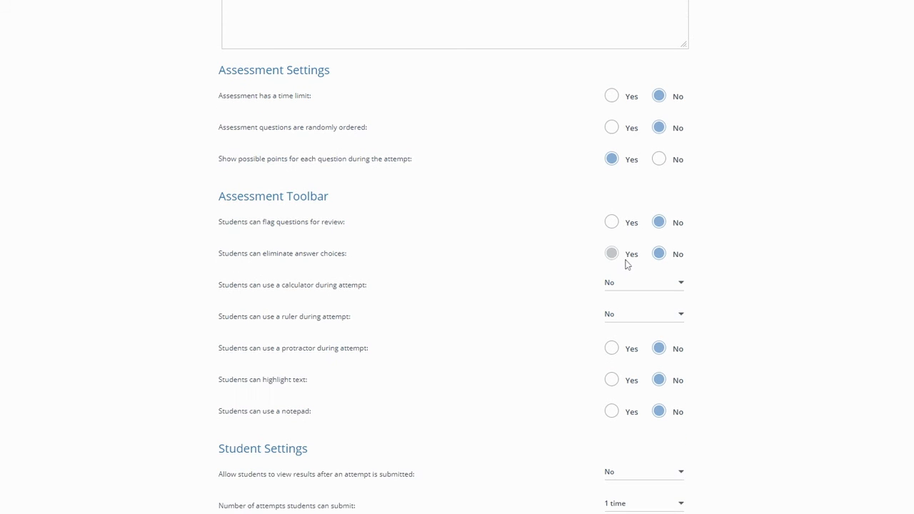
pyautogui.scroll(-1, 613, 277)
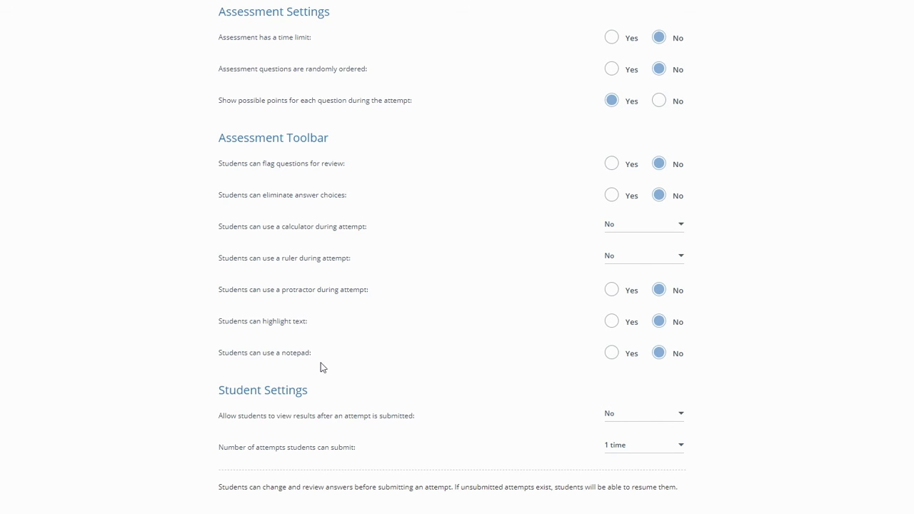
pyautogui.scroll(-1, 321, 367)
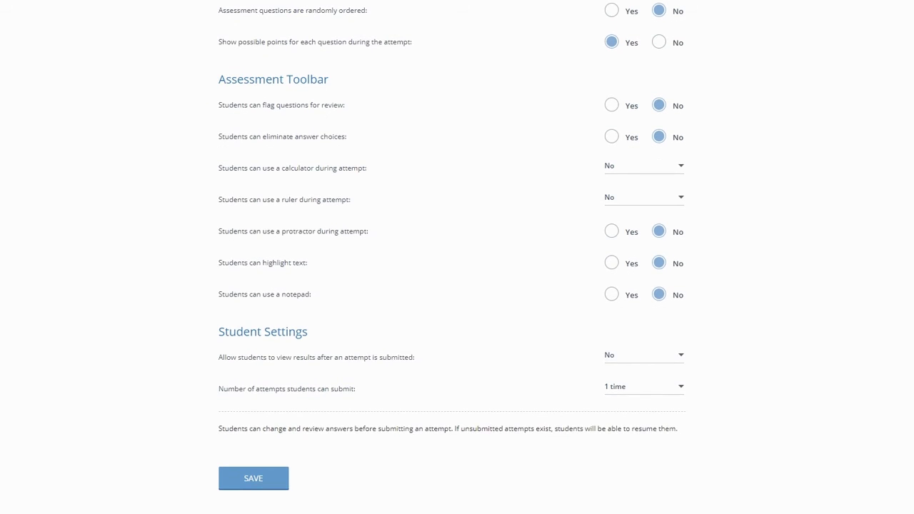
pyautogui.scroll(-1, 432, 335)
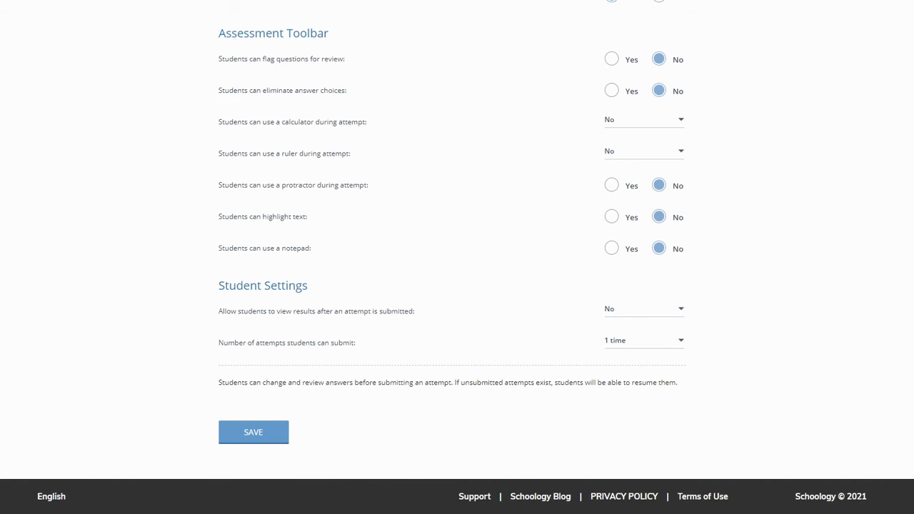
# Check the choices for viewing results and for the number of attempts, and save the assessment's setup
pyautogui.click(645, 314)
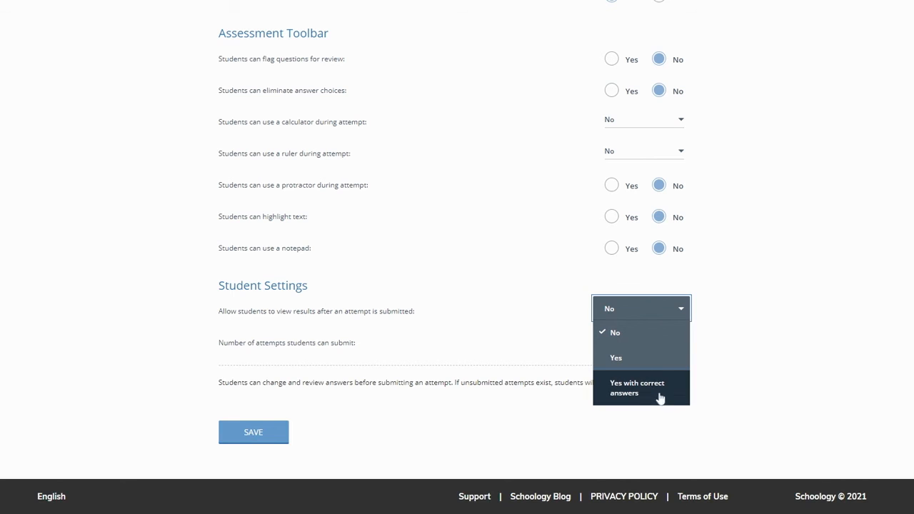
pyautogui.click(772, 357)
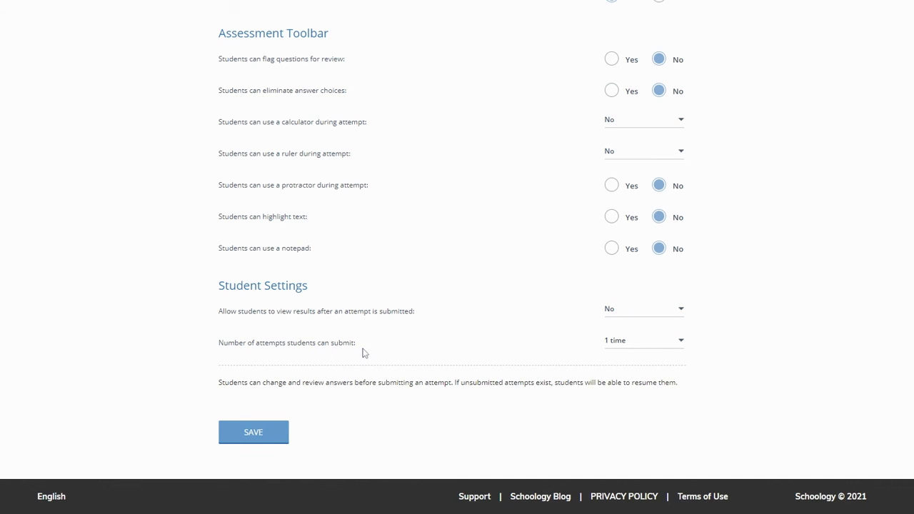
pyautogui.click(679, 347)
pyautogui.scroll(-3, 679, 422)
pyautogui.scroll(-2, 679, 424)
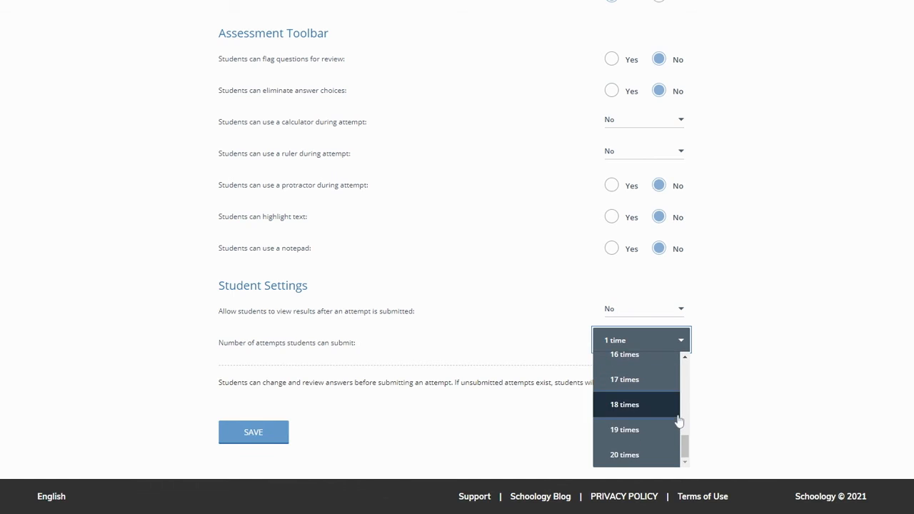
pyautogui.click(756, 392)
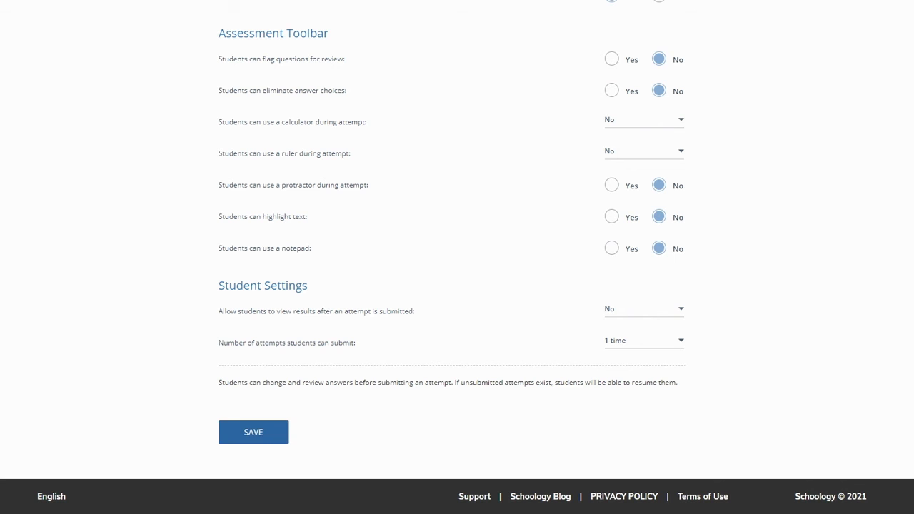
pyautogui.click(278, 438)
pyautogui.scroll(6, 390, 346)
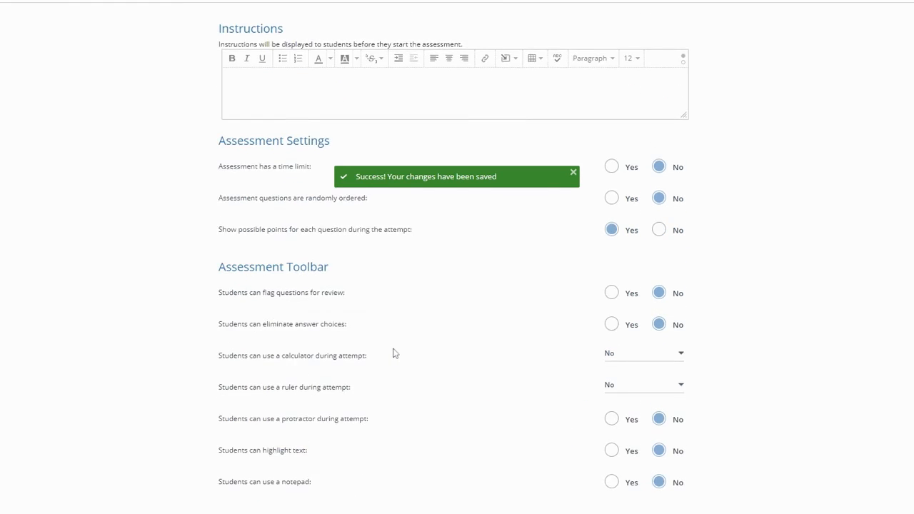